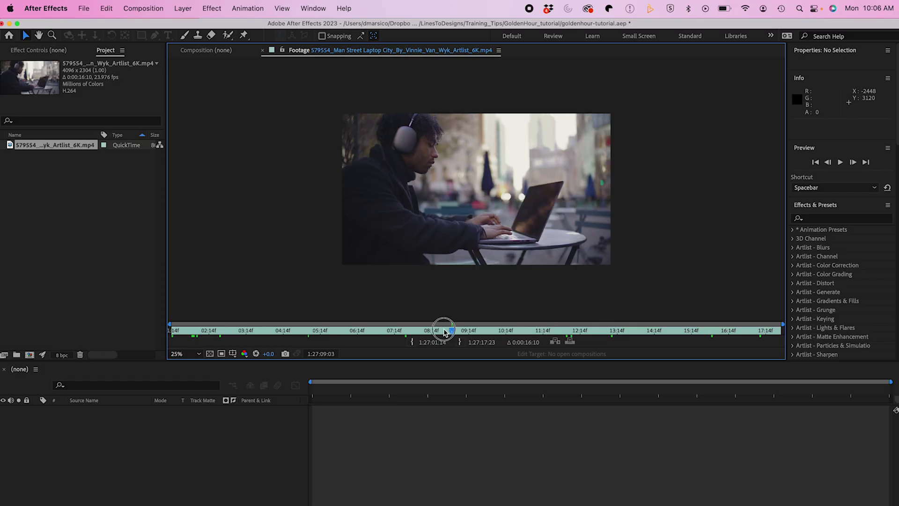
Step: Scrub through the laptop street clip and create a composition from it
left_click_drag(442, 328, 219, 347)
left_click_drag(52, 145, 30, 354)
Step: Duplicate the footage layer and set the upper copy's blending mode to Overlay
left_click(101, 408)
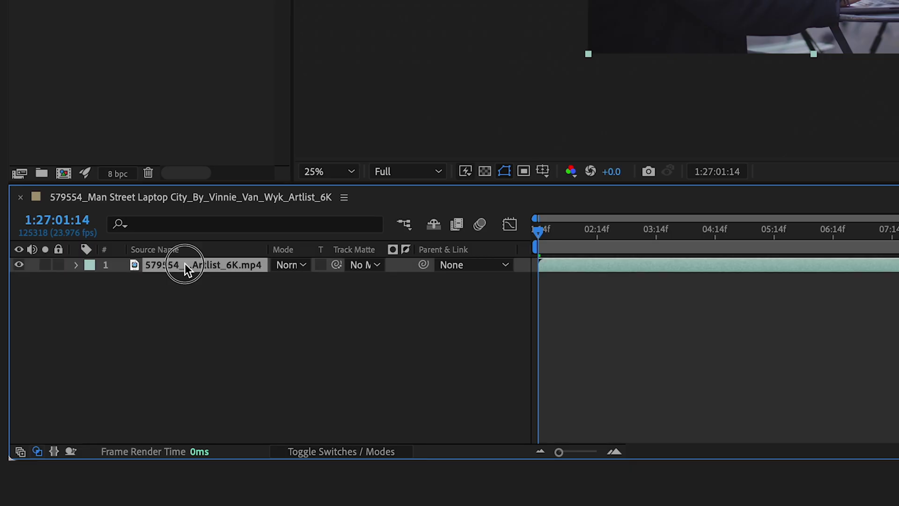
key("ctrl+d")
left_click(262, 299)
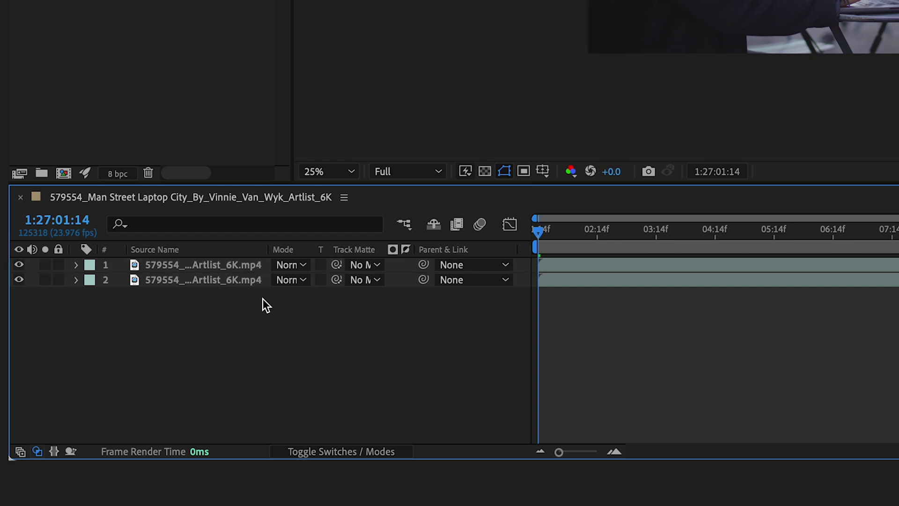
left_click(280, 266)
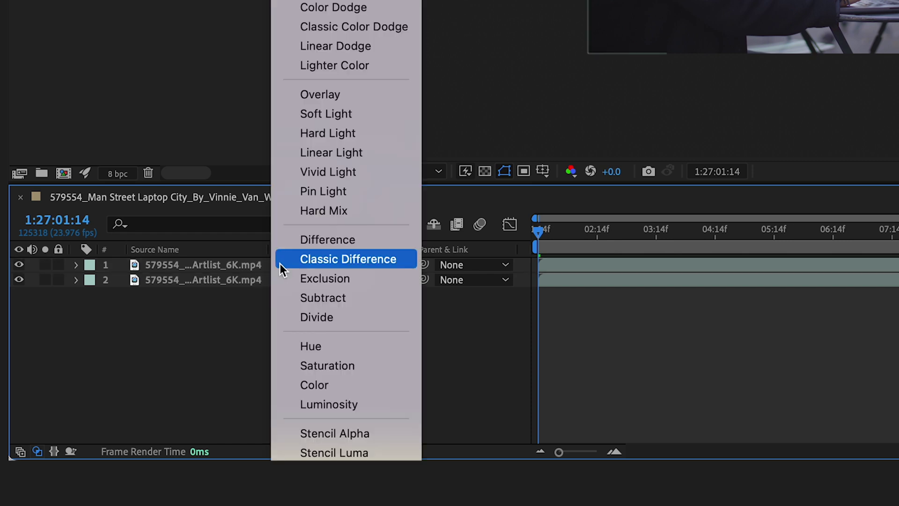
left_click(322, 95)
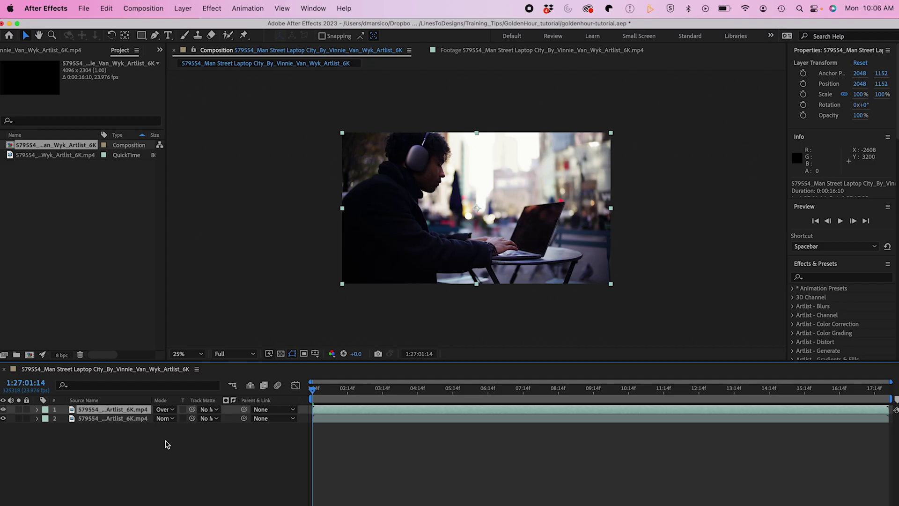
Step: Apply Gaussian Blur to the Overlay layer with a blurriness of 20
left_click(785, 151)
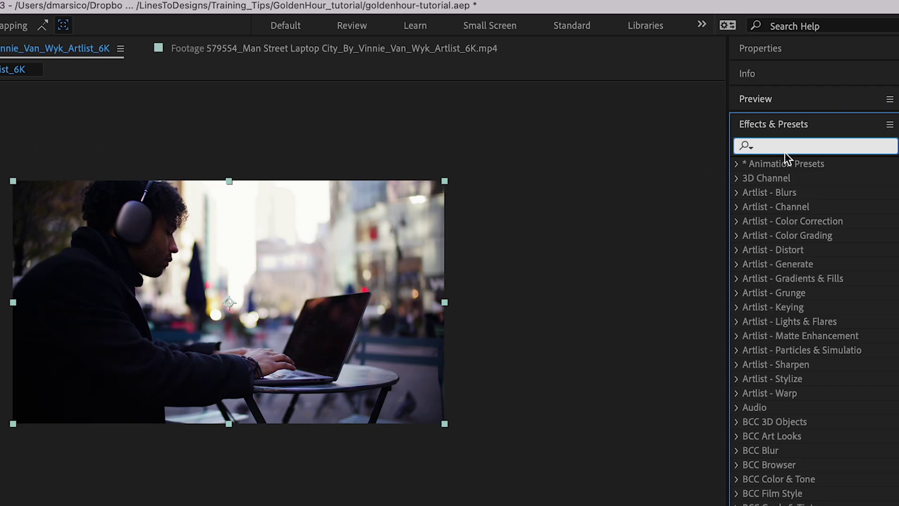
type("gaus")
left_click(800, 205)
double_click(801, 207)
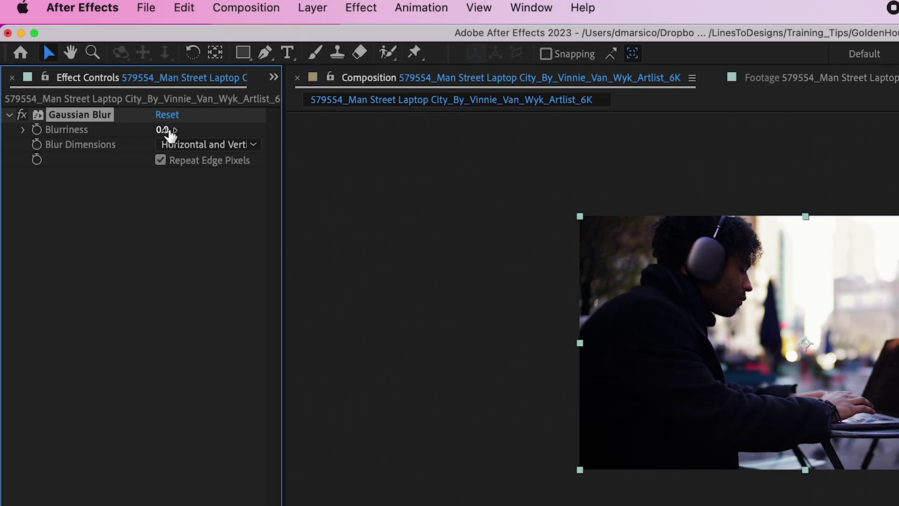
Step: Apply Luma Key to the Overlay layer with threshold 75, tolerance 100 and edge feather 100, and set the layer's opacity to 50%
type("luma")
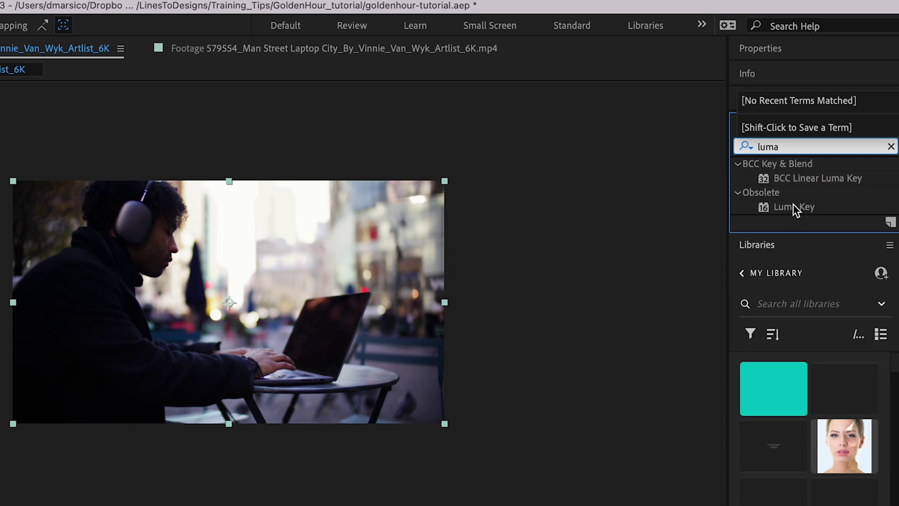
left_click_drag(795, 209, 357, 342)
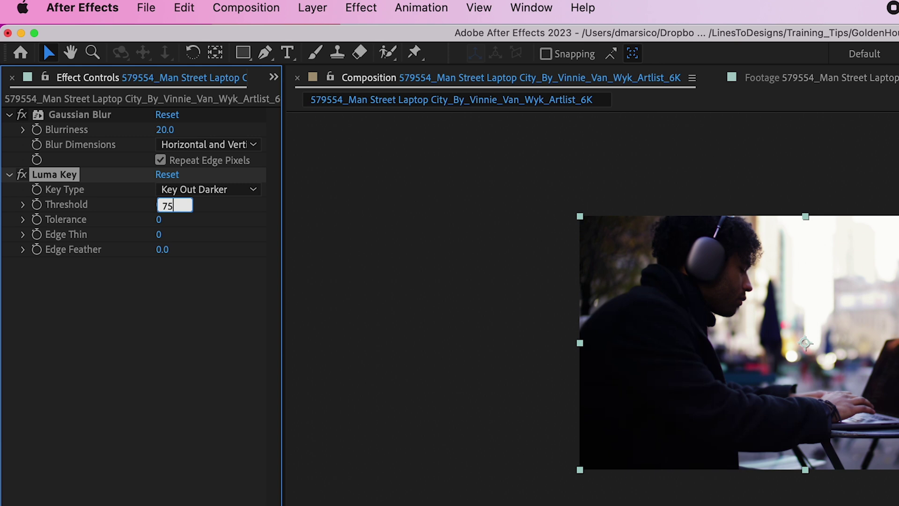
type("75")
key("Return")
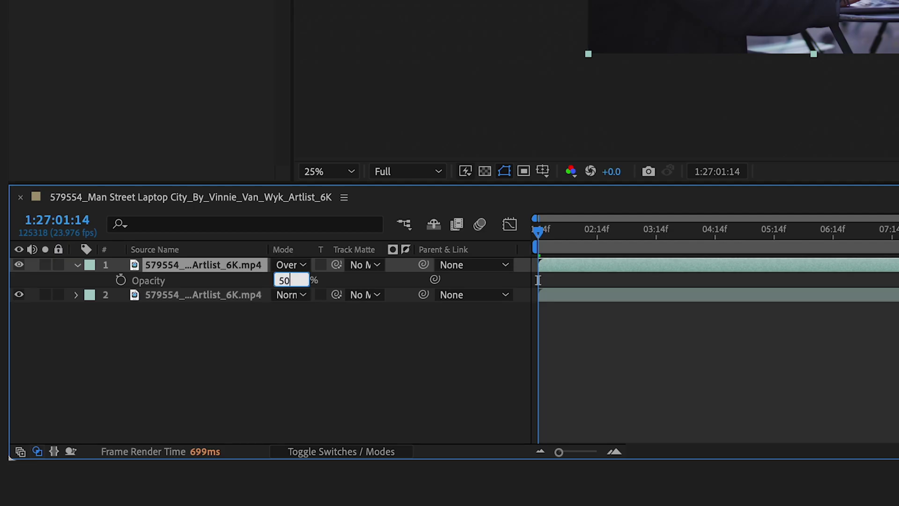
key("Return")
Step: Apply Gradient Ramp to the Overlay layer and give it an orange start color
type("gradient ra")
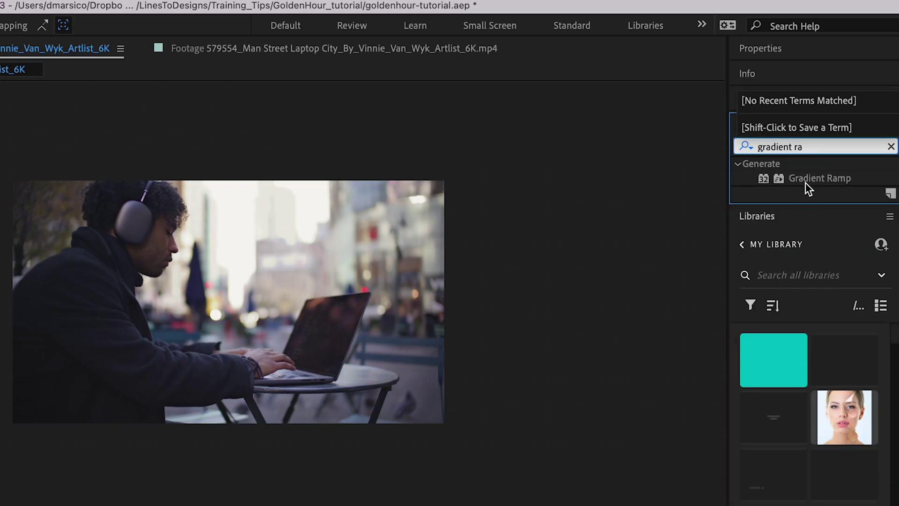
left_click_drag(805, 182, 321, 323)
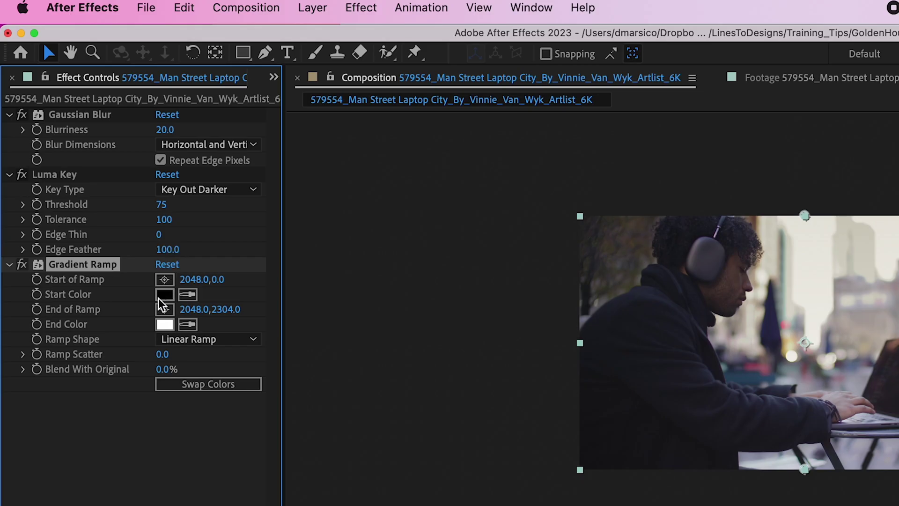
left_click(160, 298)
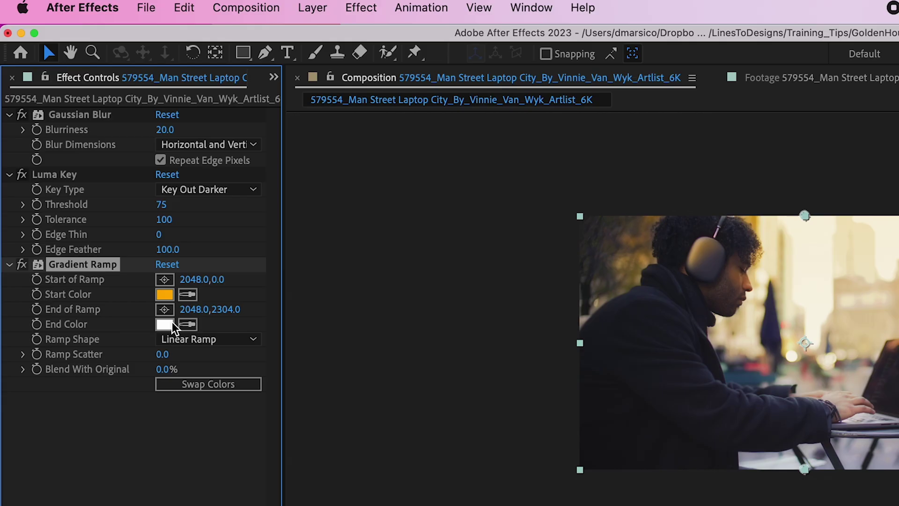
Step: Set the Gradient Ramp's end color to a pale golden yellow, about F7DA99
left_click(168, 322)
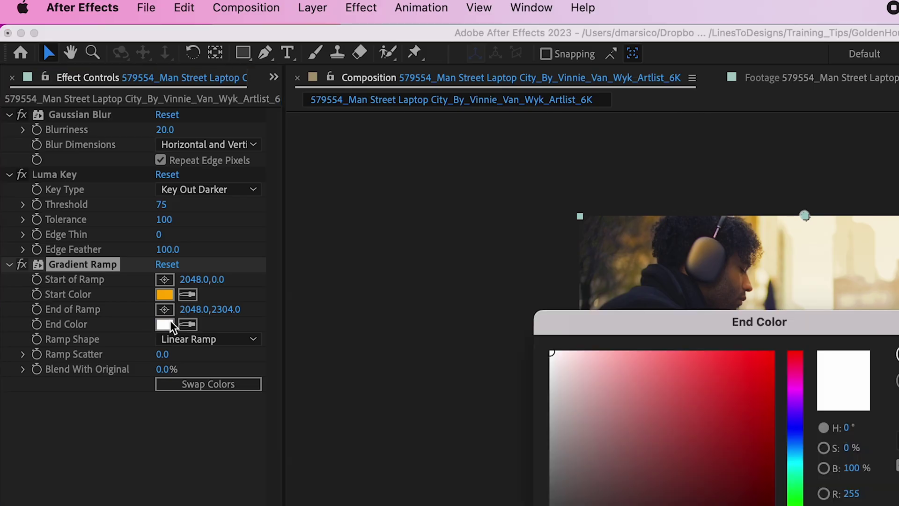
left_click(773, 355)
left_click(441, 215)
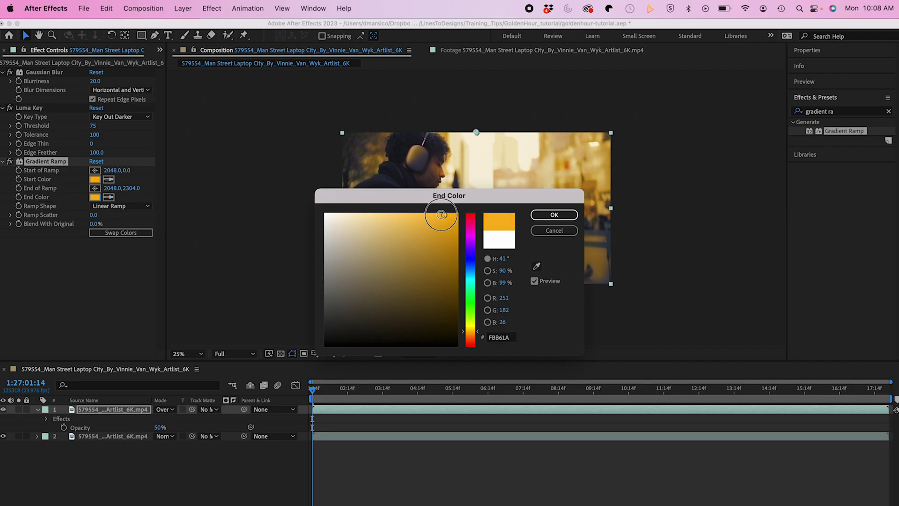
left_click_drag(442, 214, 386, 217)
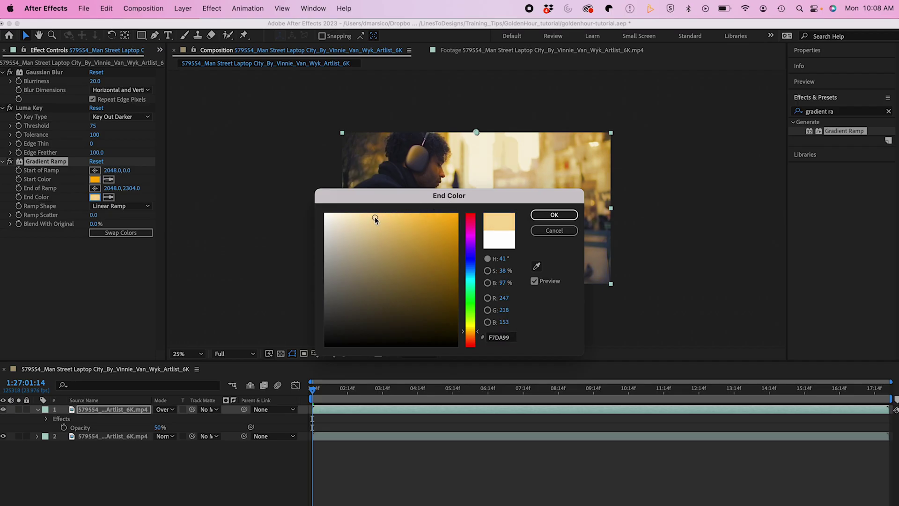
key("Return")
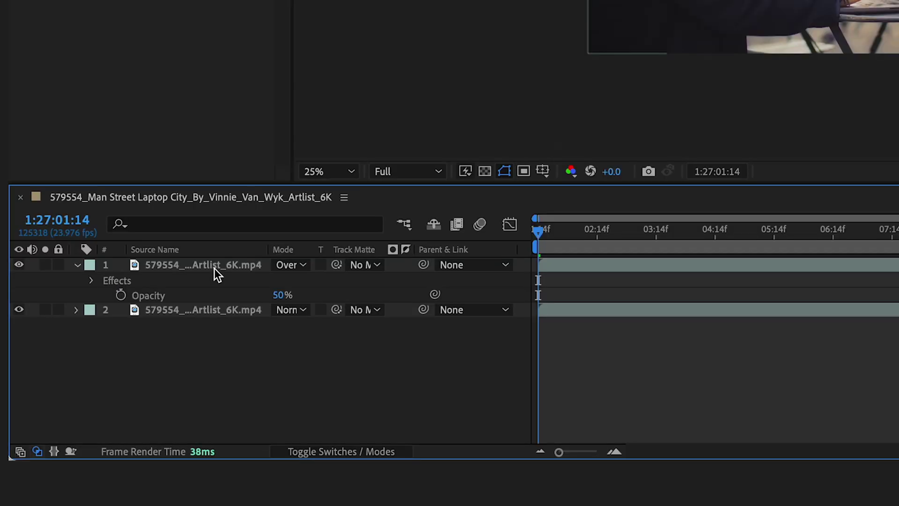
Step: Duplicate the Overlay layer with its effects and set the new copy's blending mode to Screen
left_click(214, 268)
key("ctrl+d")
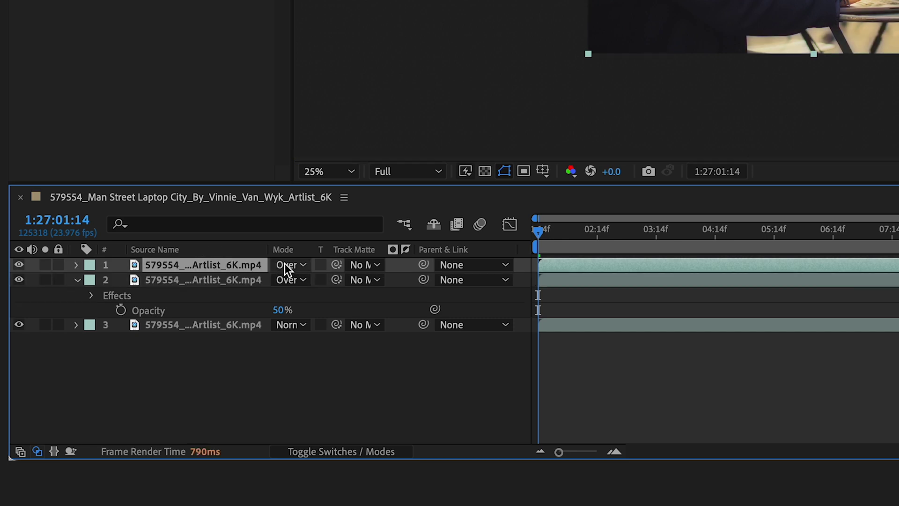
left_click(285, 265)
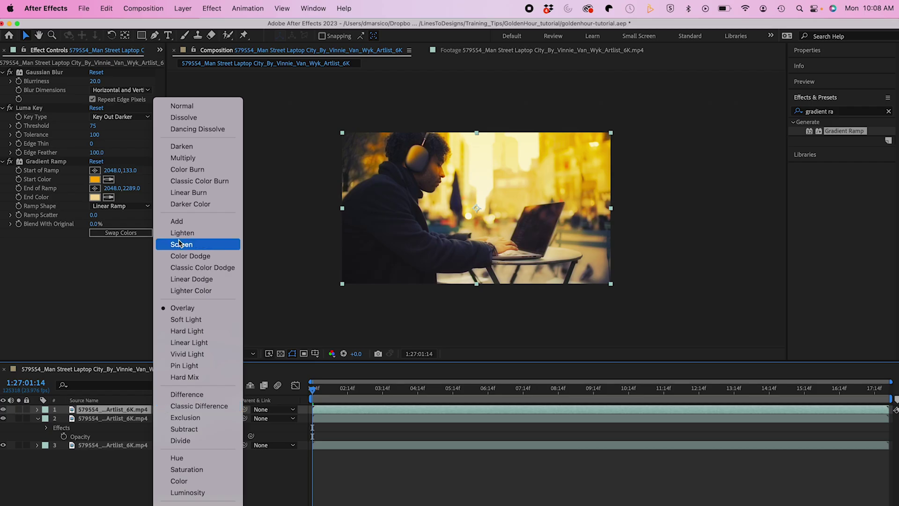
left_click(181, 278)
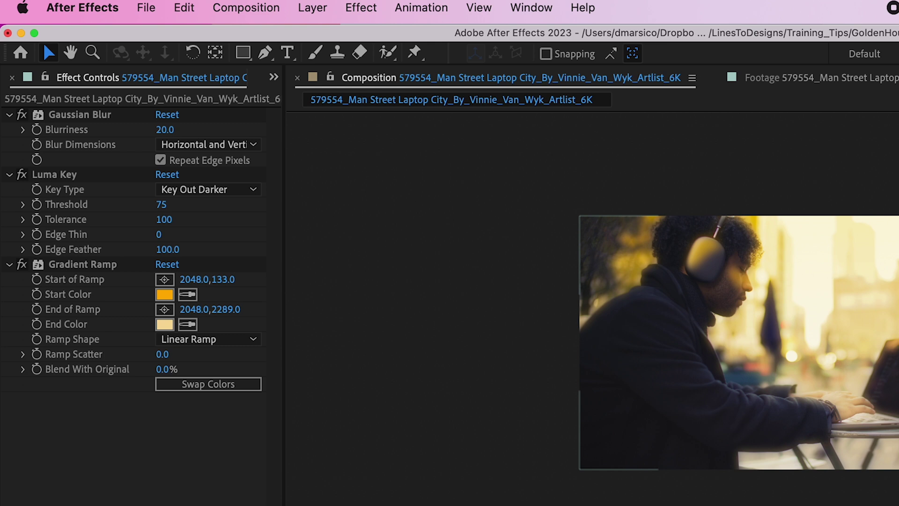
left_click(806, 343)
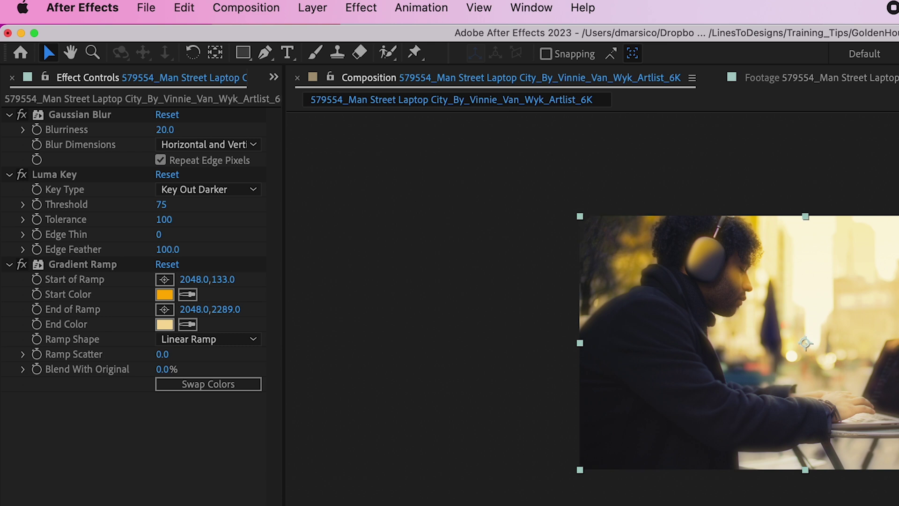
Step: Set the Luma Key threshold on the Screen layer to 150
left_click(159, 204)
type("1")
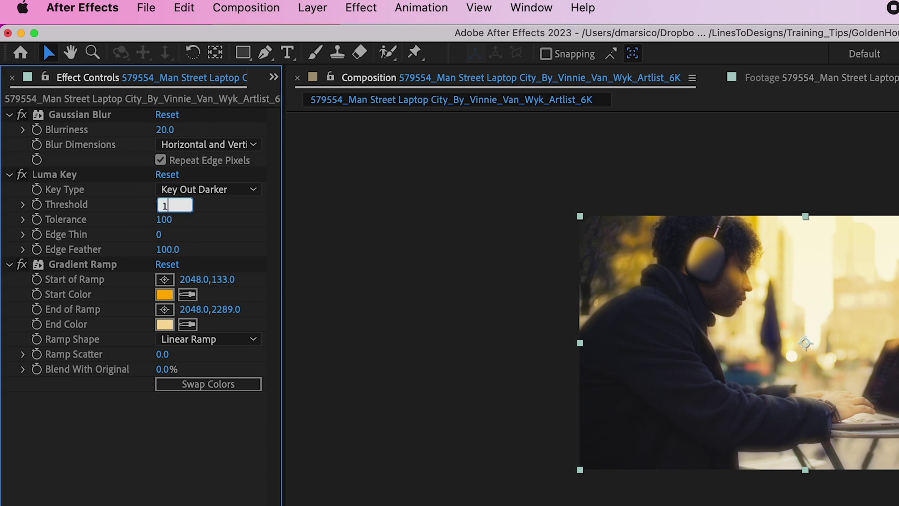
type("00")
key("Return")
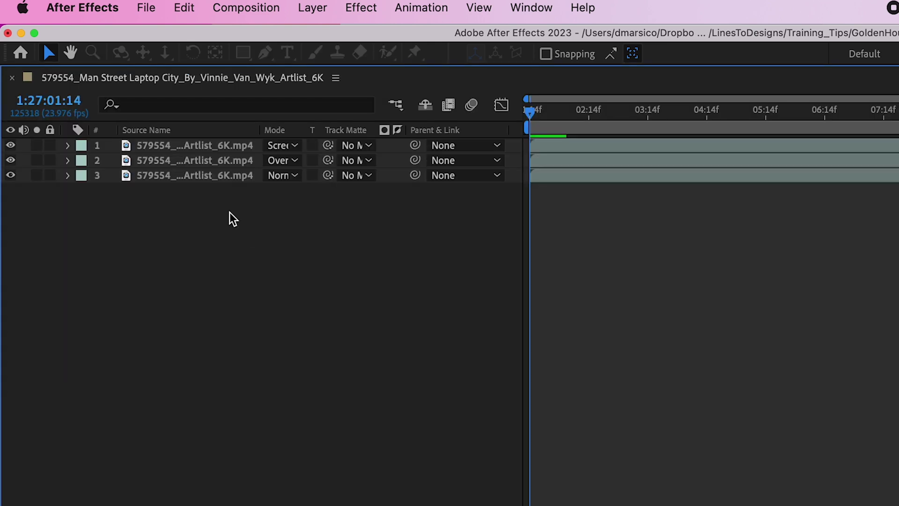
Step: Add a new adjustment layer above the footage layers and rename it FLARE
right_click(225, 223)
mouse_move(266, 239)
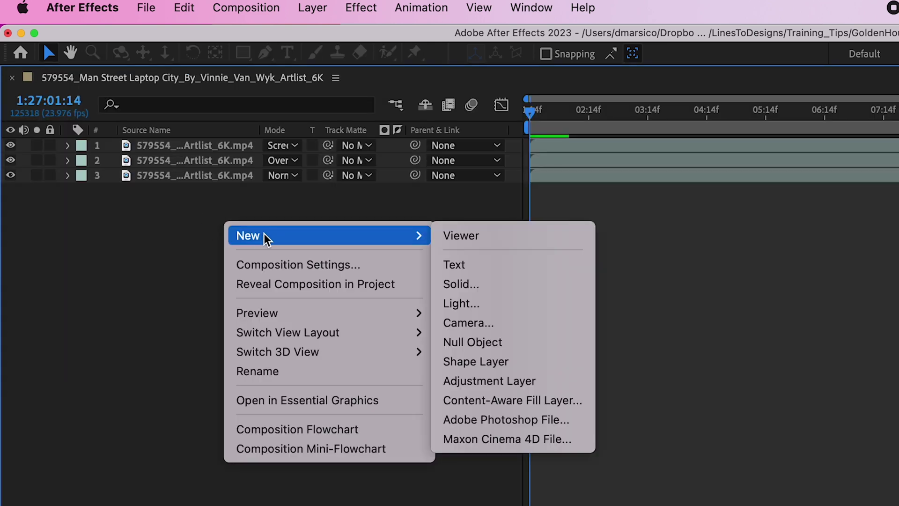
left_click(461, 381)
key("Return")
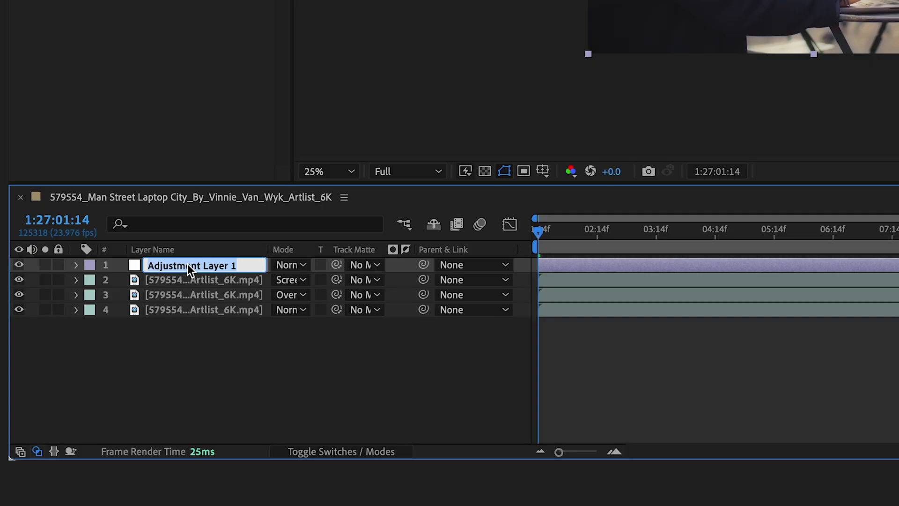
type("FLARE")
key("Return")
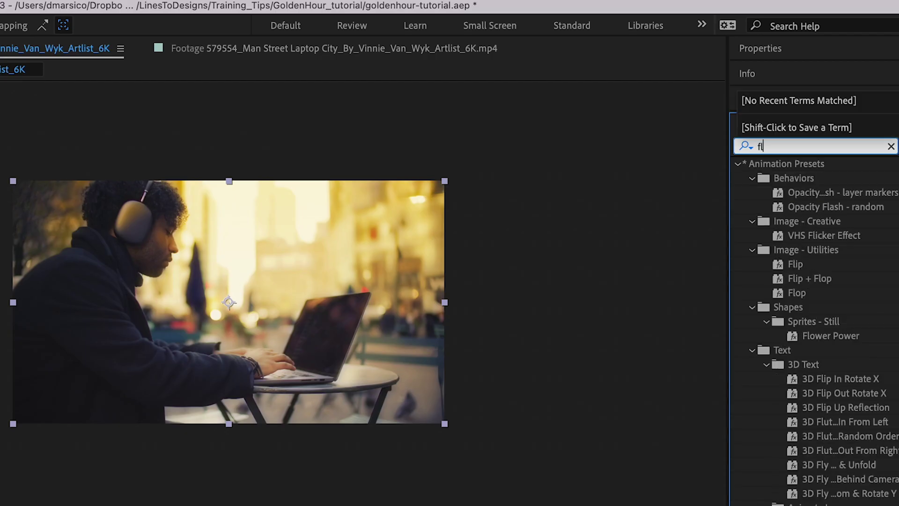
Step: Apply the Lens Flare effect to the FLARE layer and move its flare center over the bright background
type("are")
double_click(785, 422)
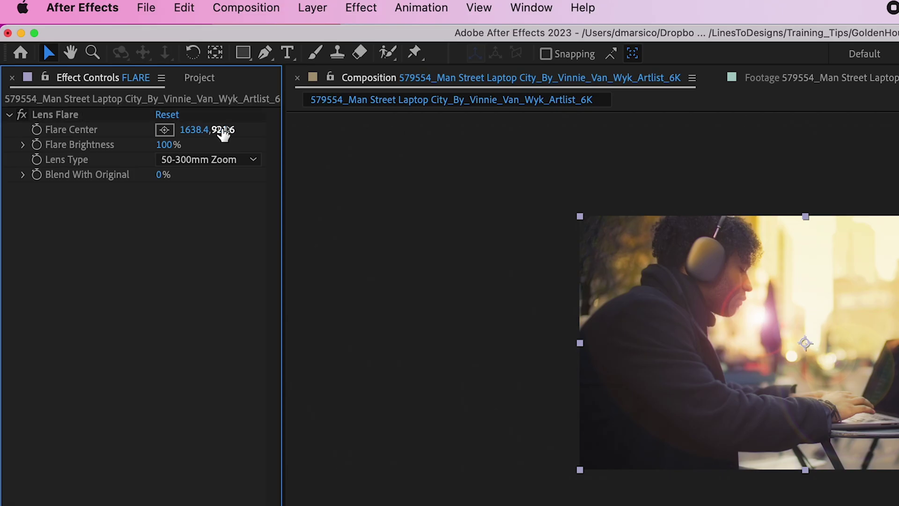
left_click_drag(199, 130, 730, 89)
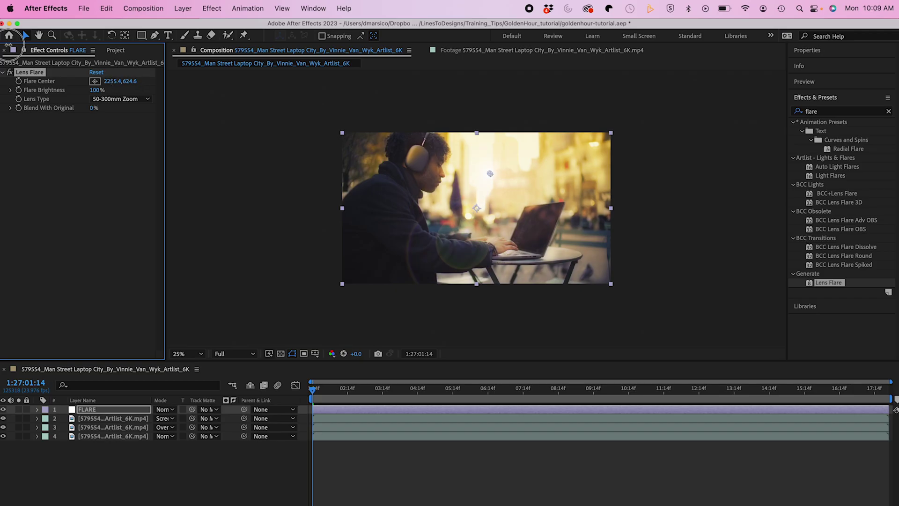
Step: Keyframe the FLARE layer's position and animate the Lens Flare's center at several points along the timeline to follow the bright background
key("p")
left_click(63, 418)
left_click(423, 389)
left_click(648, 388)
mouse_move(110, 81)
left_mouse_down()
mouse_move(96, 81)
mouse_move(156, 81)
mouse_move(96, 81)
left_mouse_up()
left_click(888, 389)
left_click(749, 389)
left_click(807, 389)
left_click(532, 409)
left_click(313, 389)
key("u")
key("u")
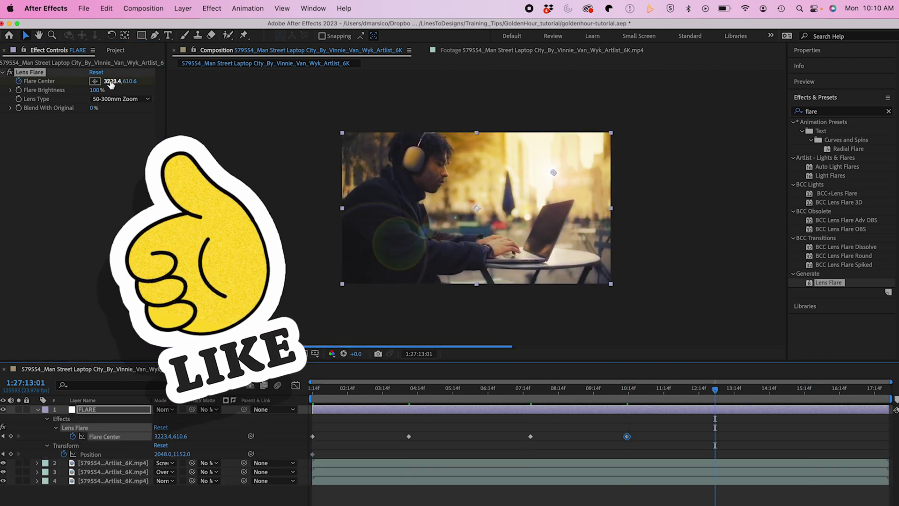
Step: Continue keyframing the flare center through the end of the clip and raise the Lens Flare's Blend With Original amount
left_click_drag(111, 82, 96, 81)
left_click_drag(715, 390, 888, 391)
mouse_move(111, 81)
left_mouse_down()
mouse_move(96, 80)
mouse_move(123, 81)
left_mouse_up()
left_click(787, 389)
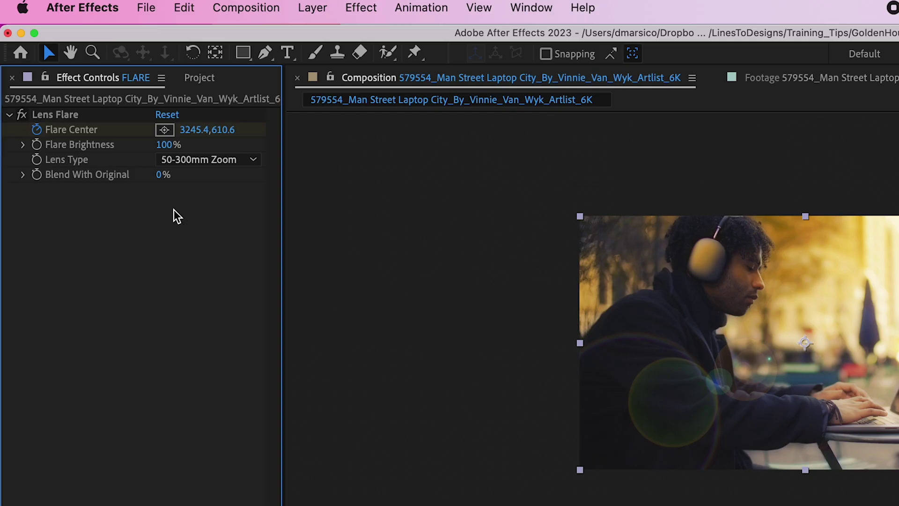
left_click_drag(160, 180, 204, 177)
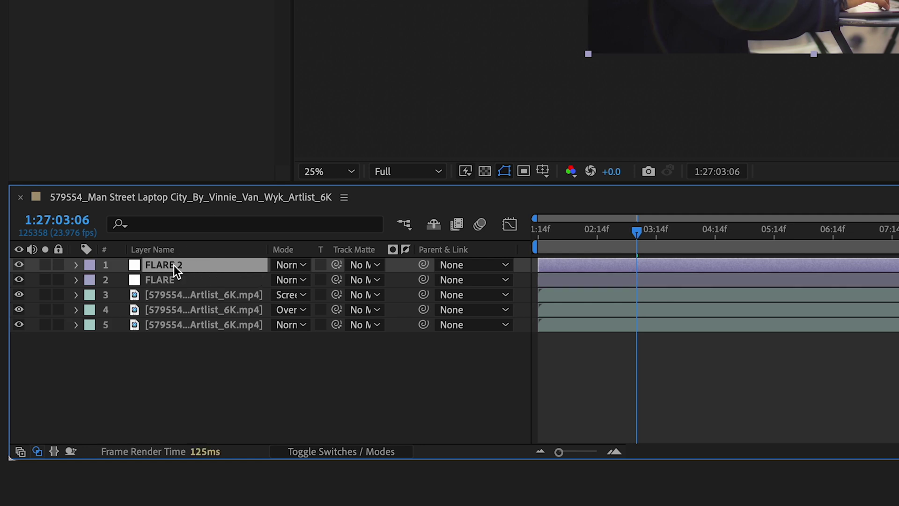
Step: Replace the Lens Flare effect on the FLARE 2 layer with BCC+Lens Flare
left_click(94, 5)
key("Delete")
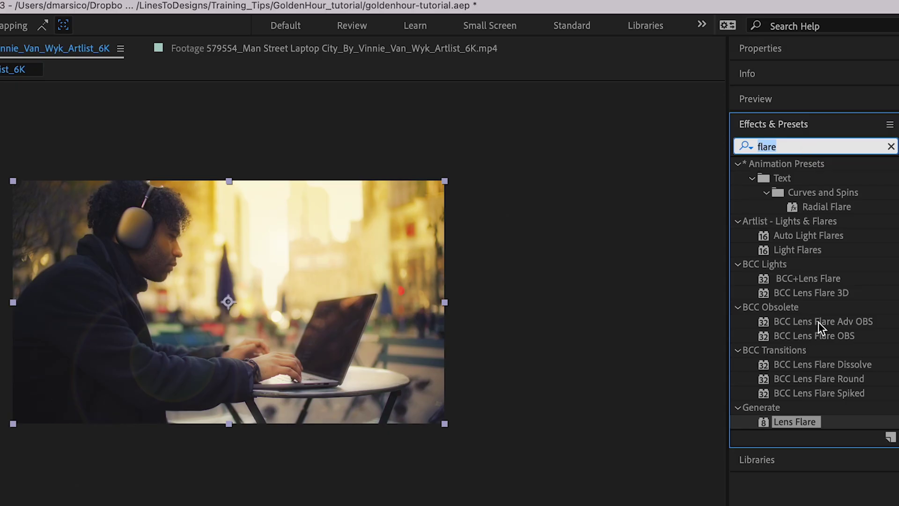
left_click_drag(808, 277, 175, 269)
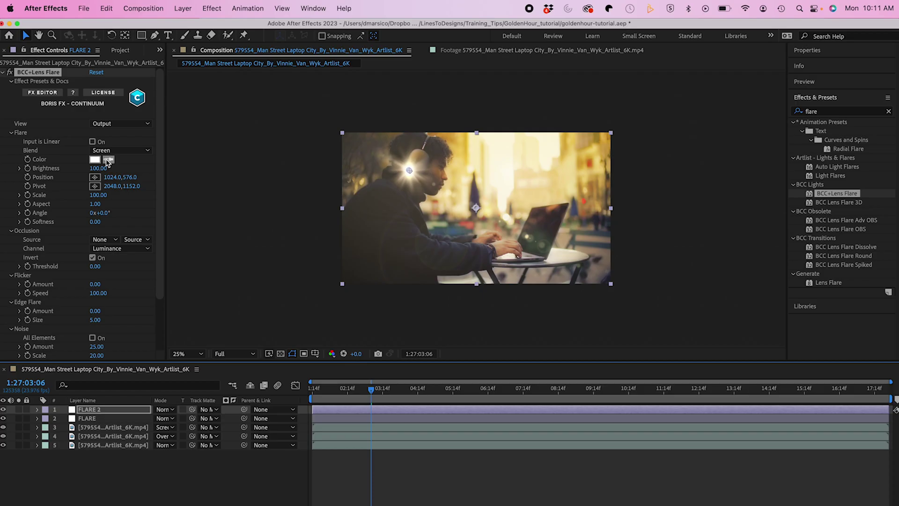
Step: Set the BCC+Lens Flare color to FFB000 and its position to 2554, 576
left_click(108, 161)
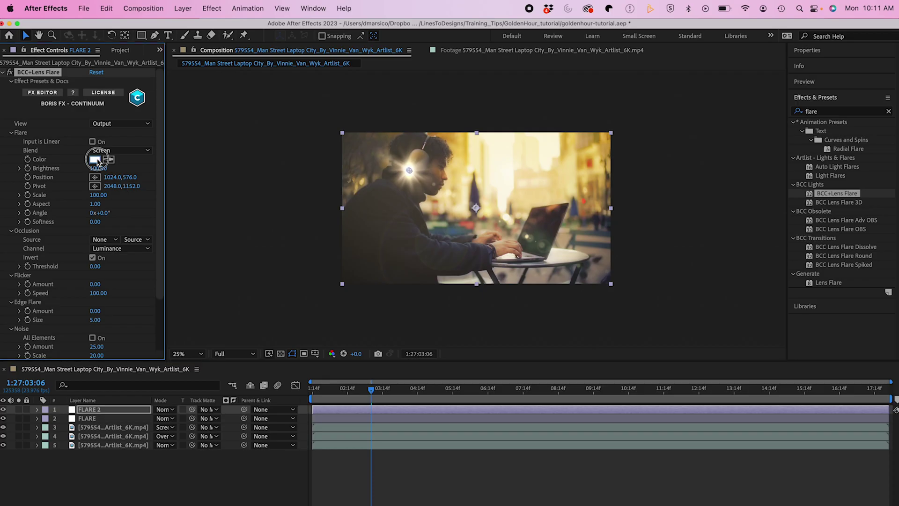
type("FFB000")
key("Return")
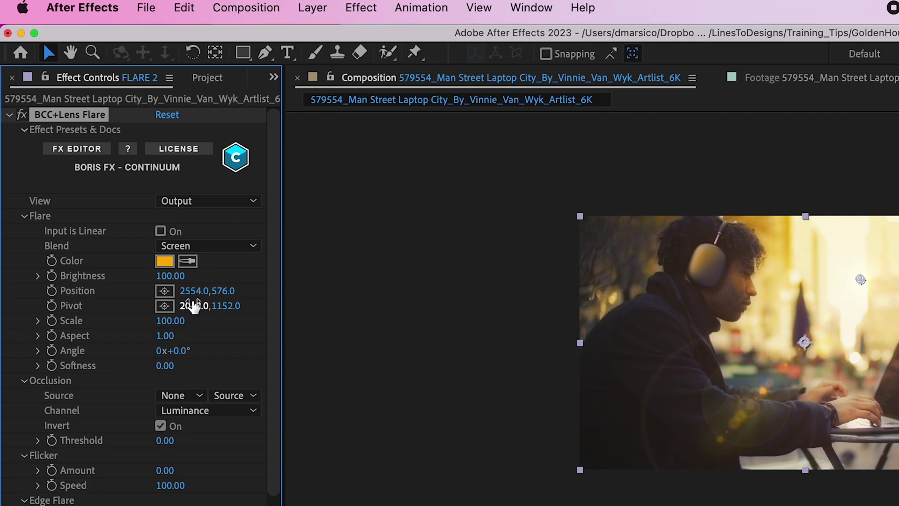
Step: Set the BCC+Lens Flare's pivot to 2376, 1152, its scale to 162, its angle to 20° and its softness to 20
left_click_drag(492, 302, 484, 303)
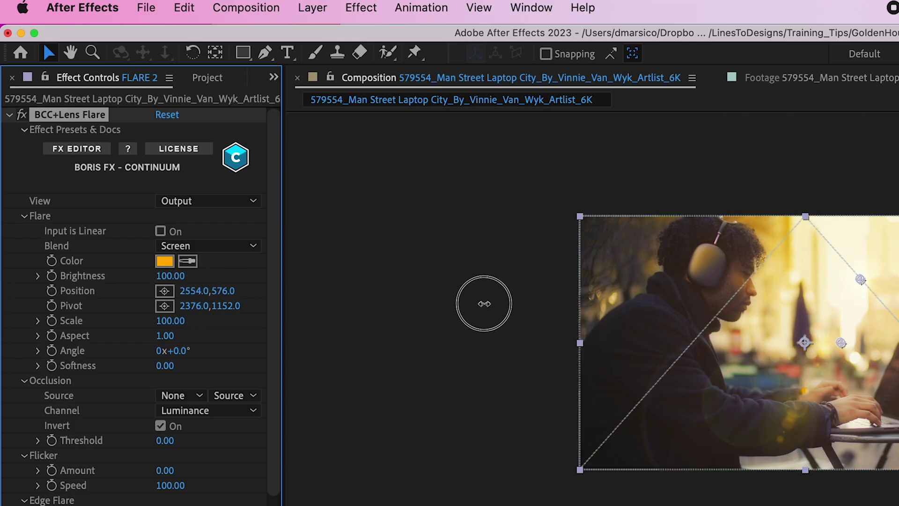
left_click_drag(170, 321, 205, 326)
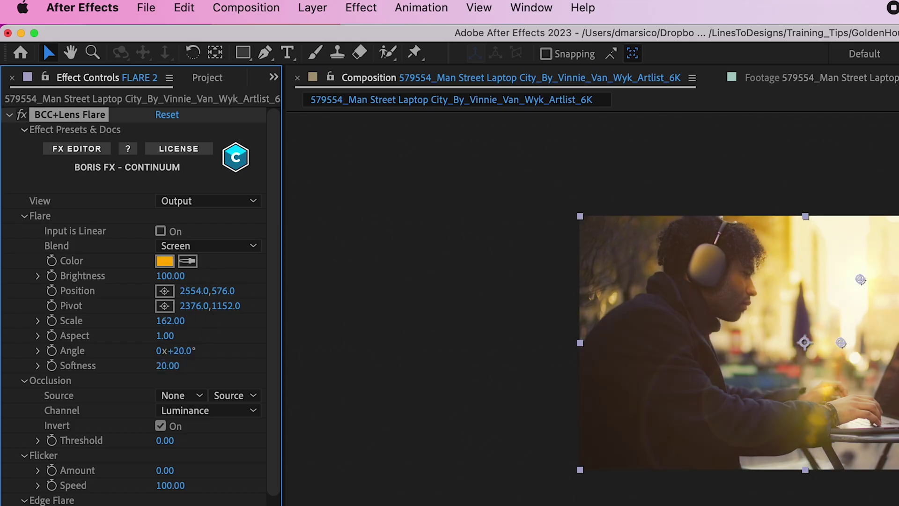
scroll(169, 490, "down", 5)
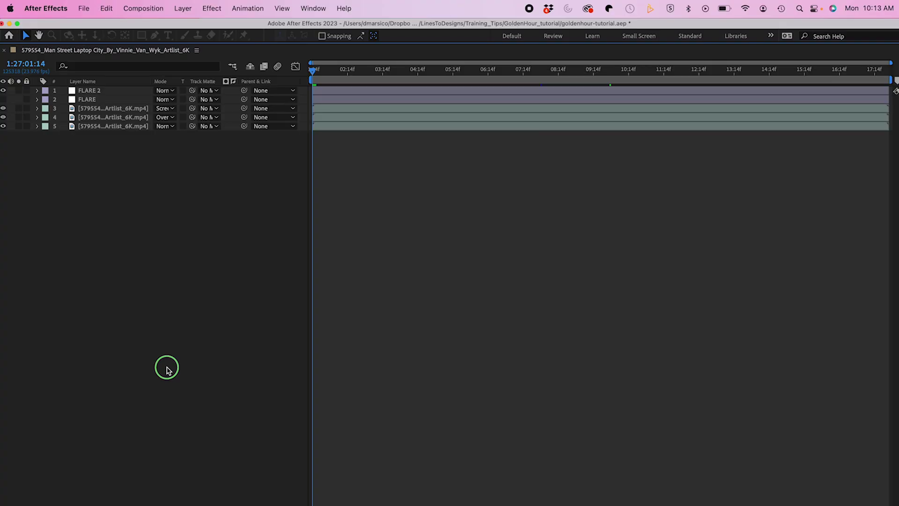
Step: Add a null object at the top of the layer stack and rename it TRACKER
right_click(167, 367)
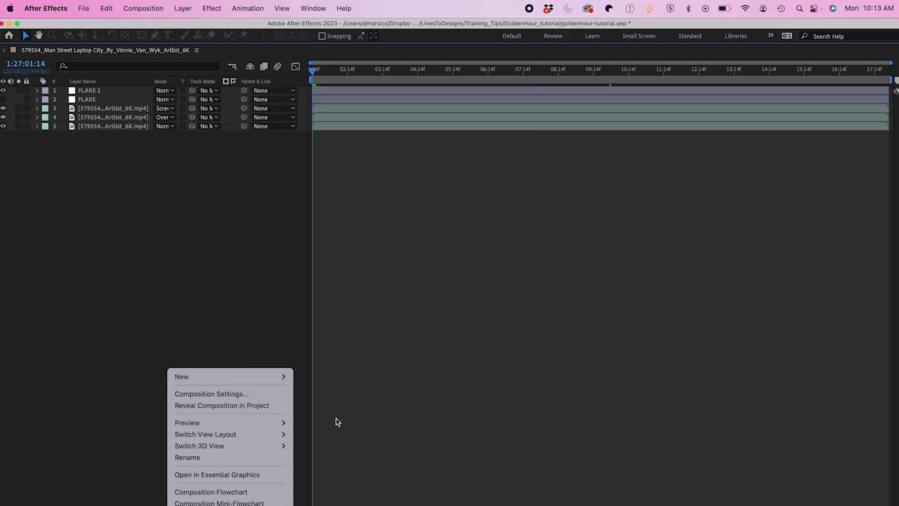
mouse_move(257, 380)
left_click(316, 440)
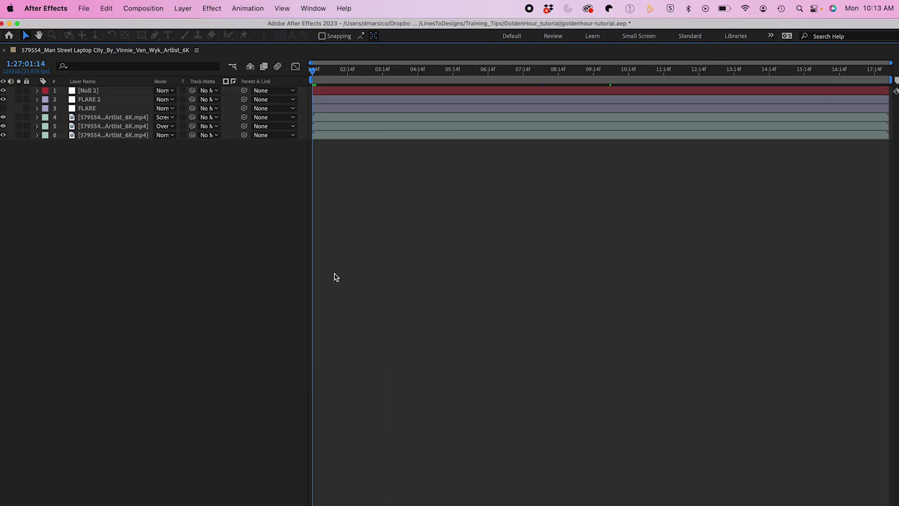
key("grave")
left_click(89, 409)
key("Return")
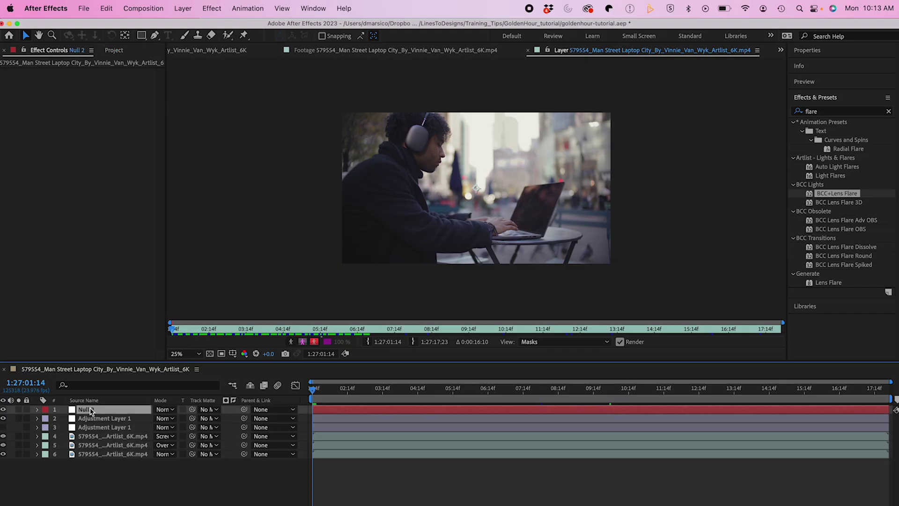
type("TRACKER")
key("Return")
Step: Motion-track the Screen footage layer forward with the Transform track type and set the TRACKER null as the motion target
right_click(203, 310)
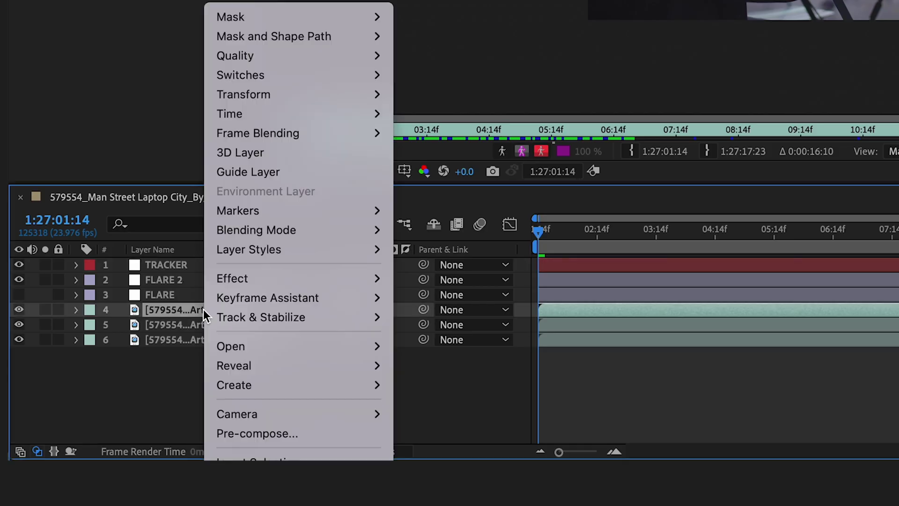
mouse_move(255, 317)
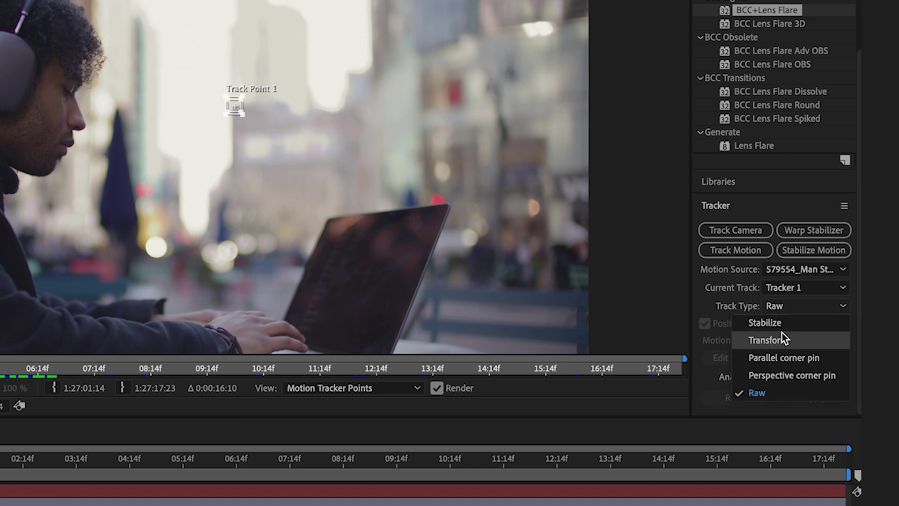
left_click(782, 333)
left_click(807, 377)
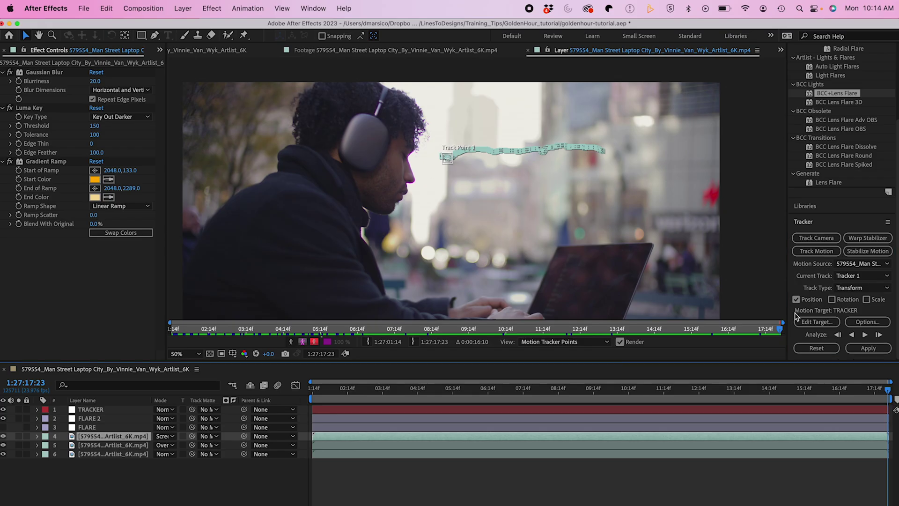
left_click(815, 322)
left_click(522, 309)
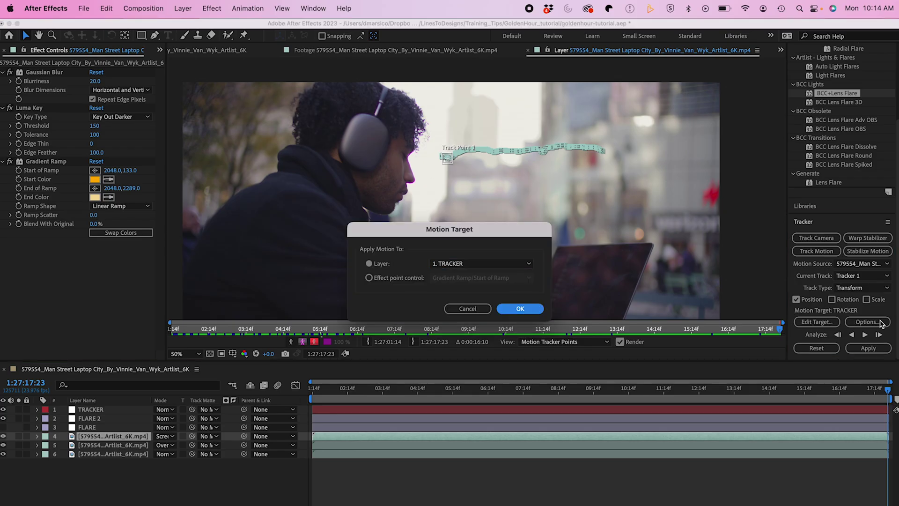